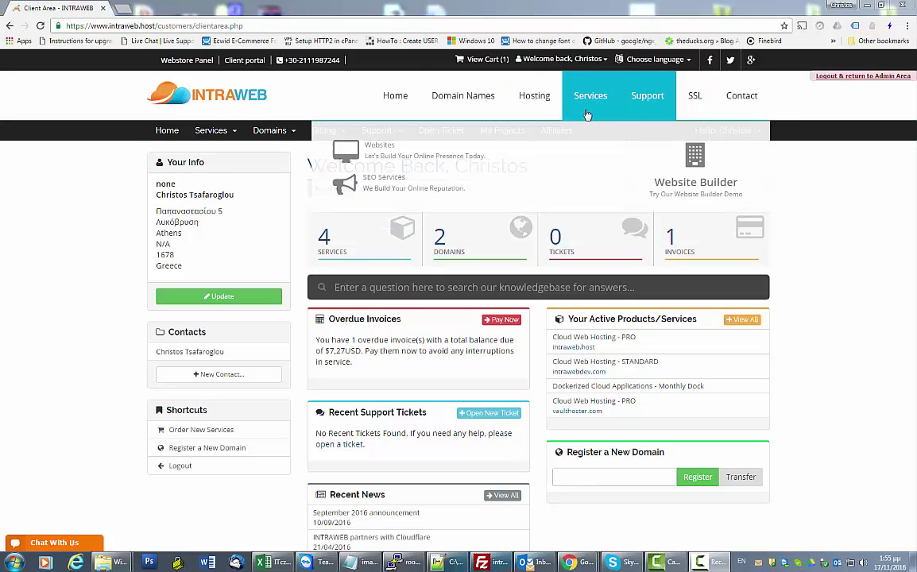
Open the dockerized applications hosting page and review its deployment features and the ready-to-launch apps
mouse_move(545, 114)
left_click(379, 185)
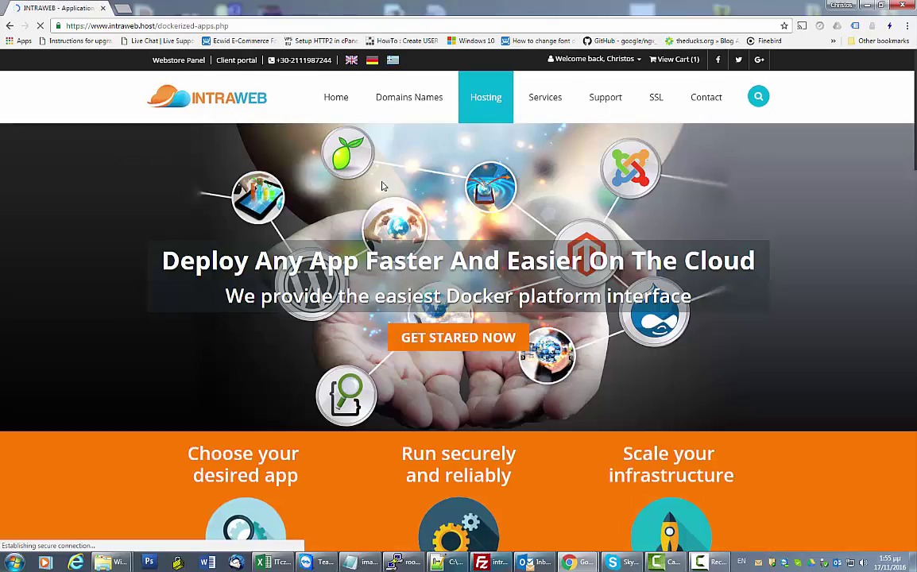
scroll(553, 326, "down", 12)
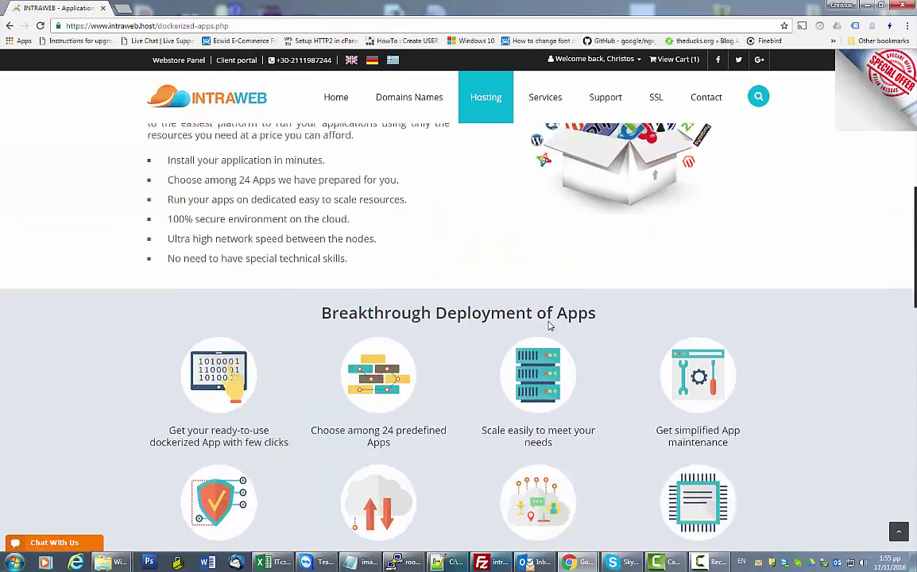
scroll(523, 332, "down", 3)
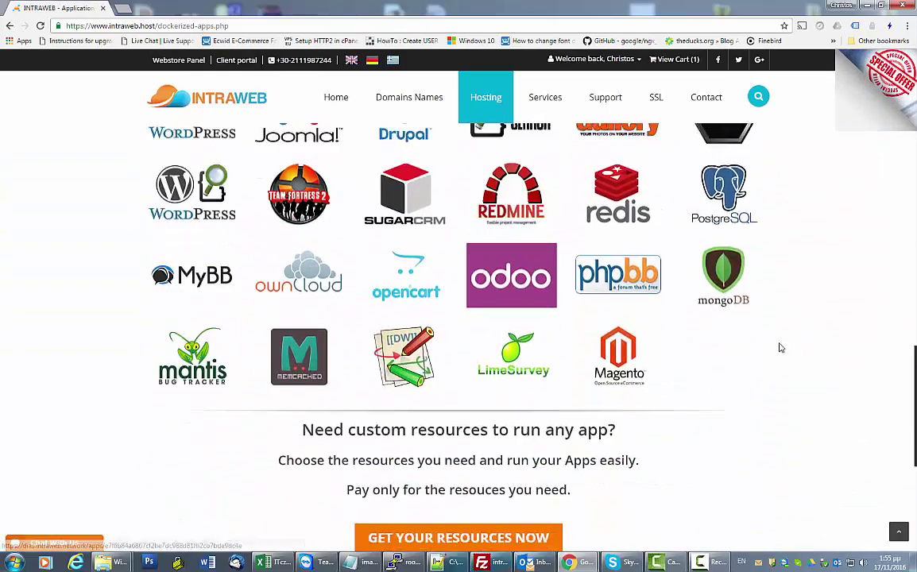
scroll(794, 348, "up", 2)
scroll(794, 348, "down", 1)
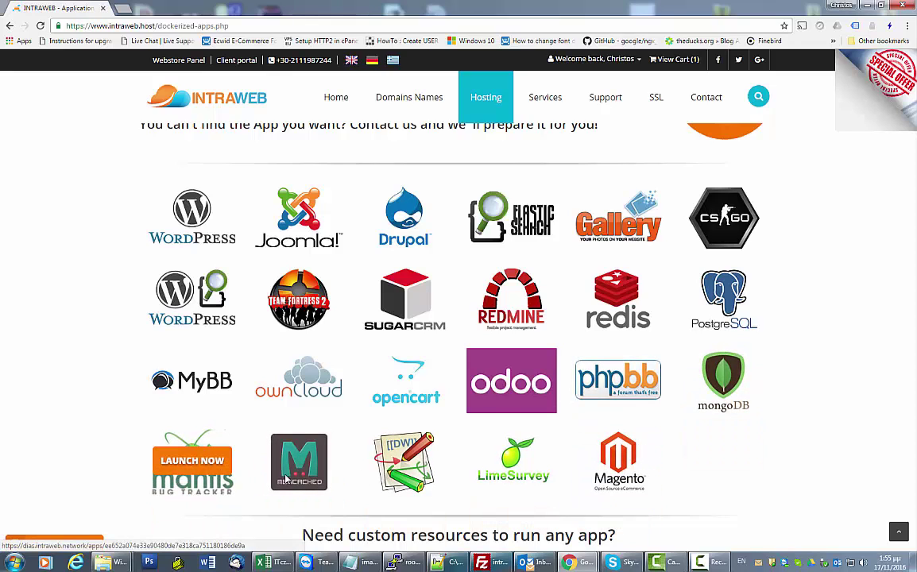
scroll(576, 350, "up", 3)
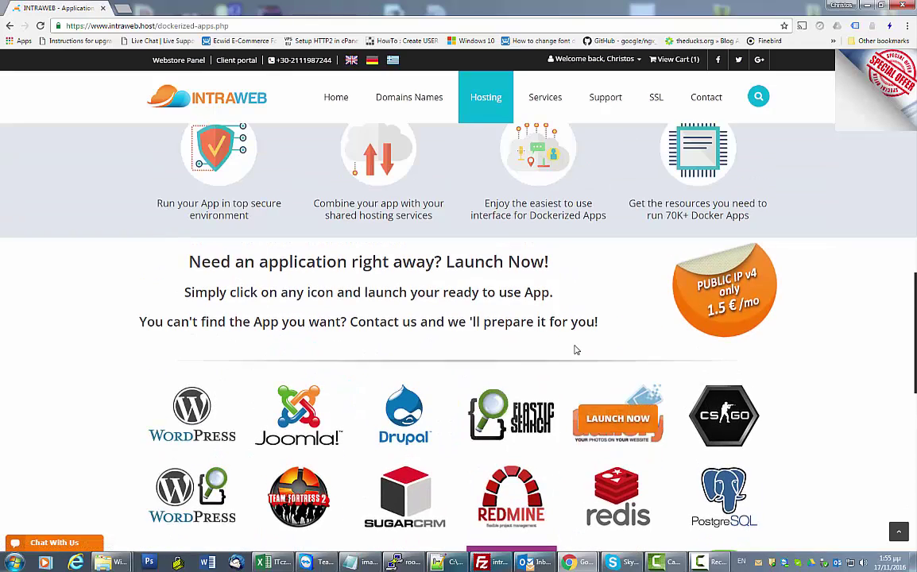
scroll(576, 350, "up", 2)
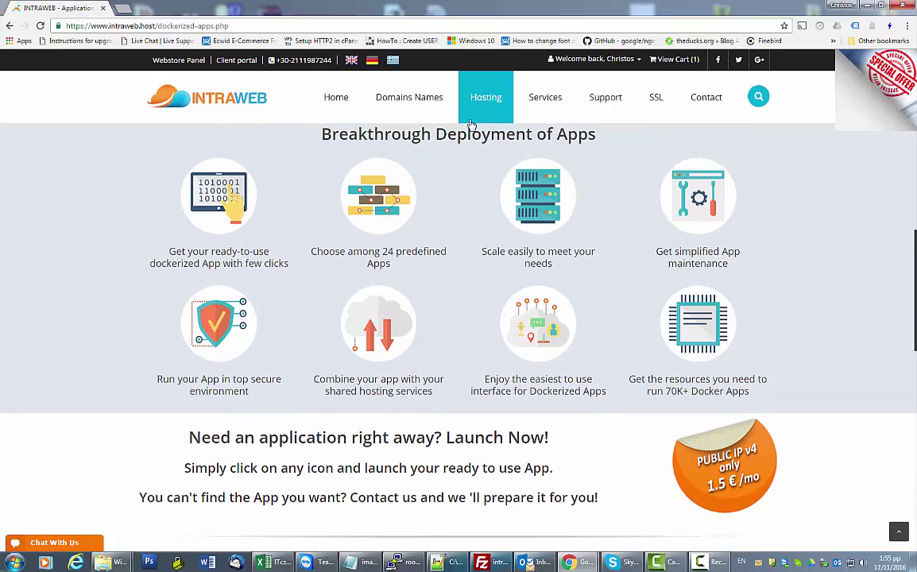
Return to the client area and open the list of owned products and services
left_click(605, 105)
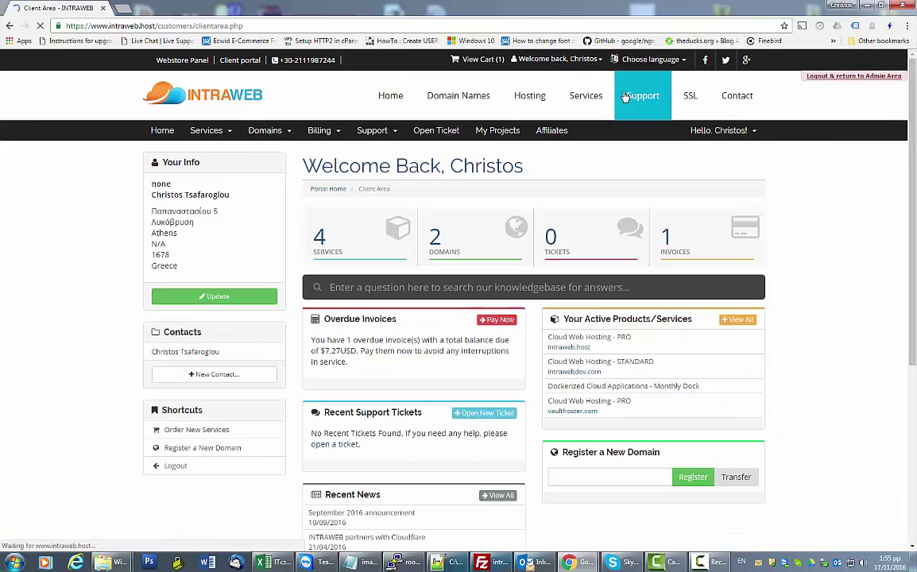
mouse_move(577, 106)
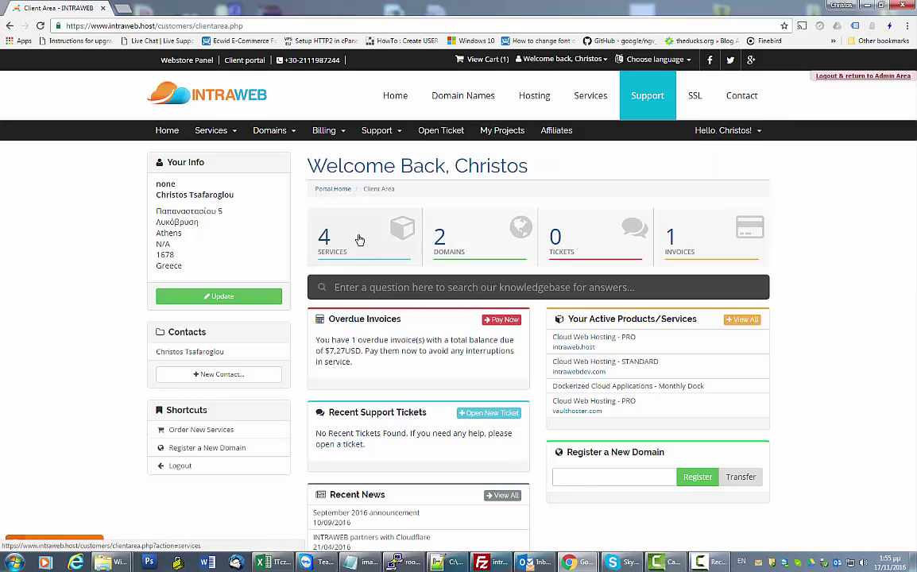
left_click(325, 226)
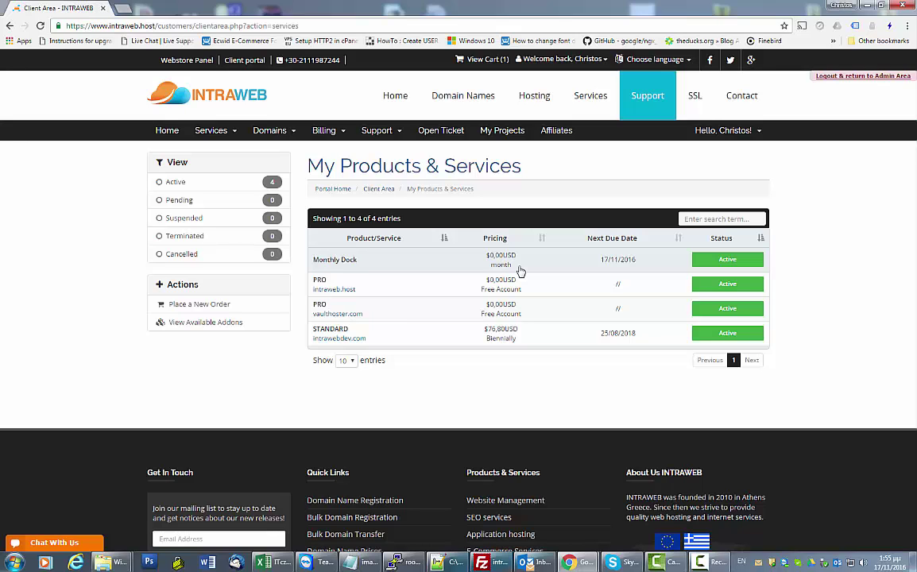
Open the ordering page for new services and view the Dockerized Cloud Applications category
left_click(215, 135)
left_click(226, 190)
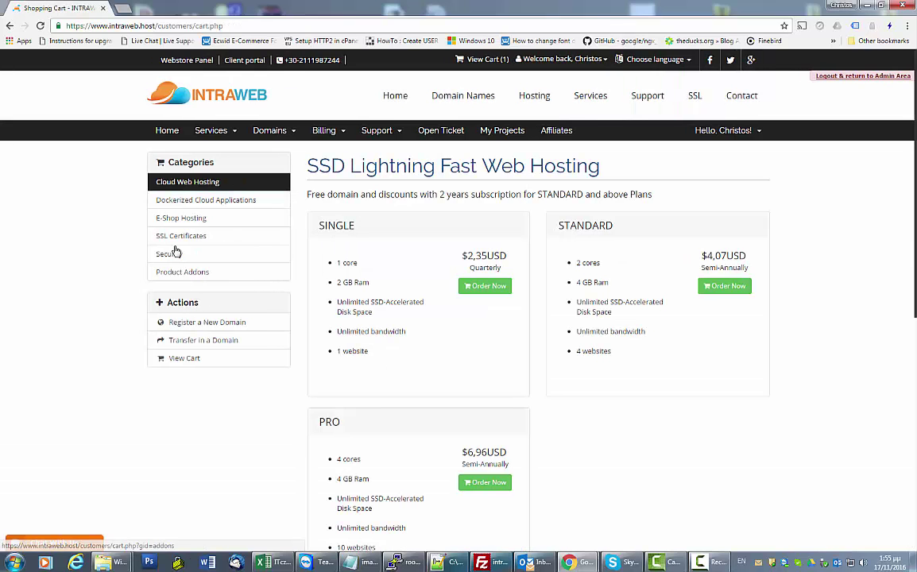
left_click(186, 201)
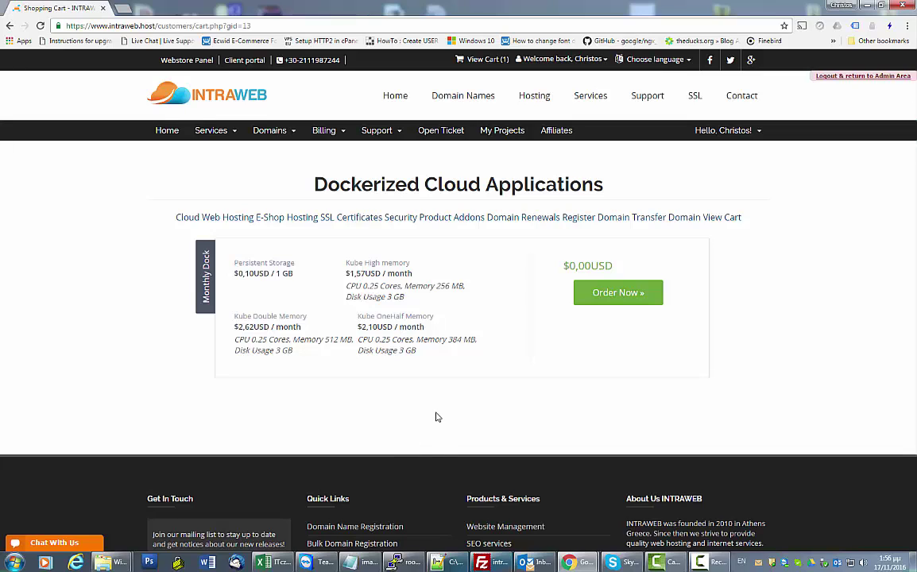
Go back to the owned services and open the Monthly Dock product's management page
left_click(221, 139)
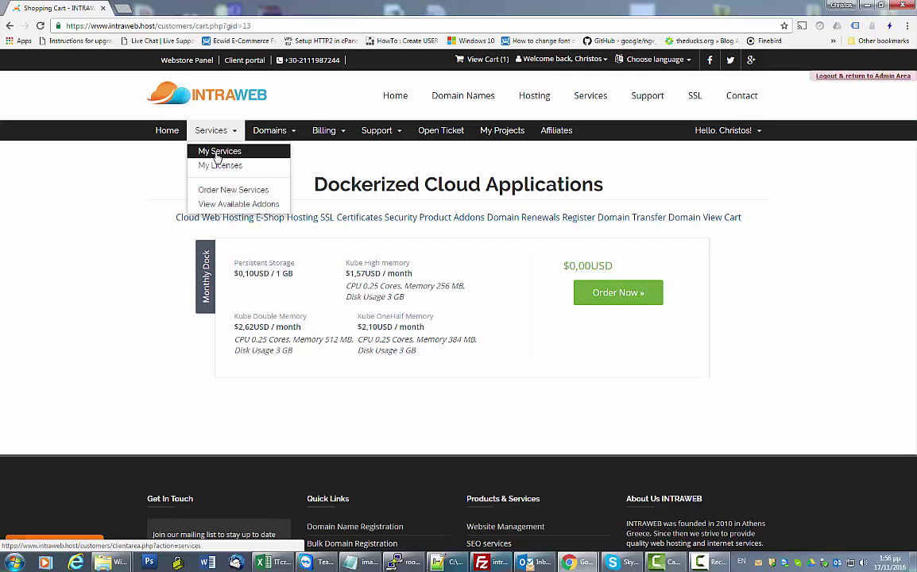
left_click(217, 153)
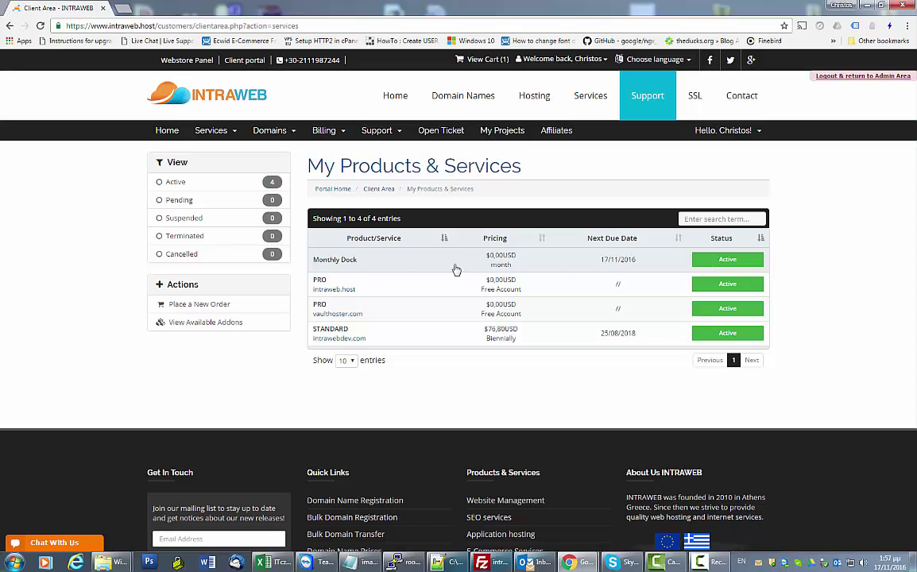
left_click(416, 268)
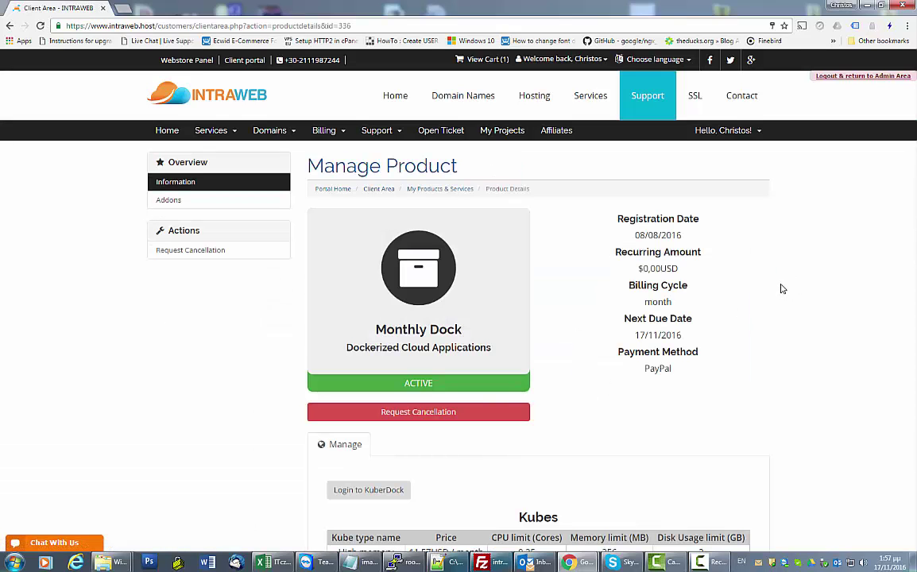
Examine the Monthly Dock product's kube types, pods, assigned IP addresses and subnets
scroll(783, 290, "down", 4)
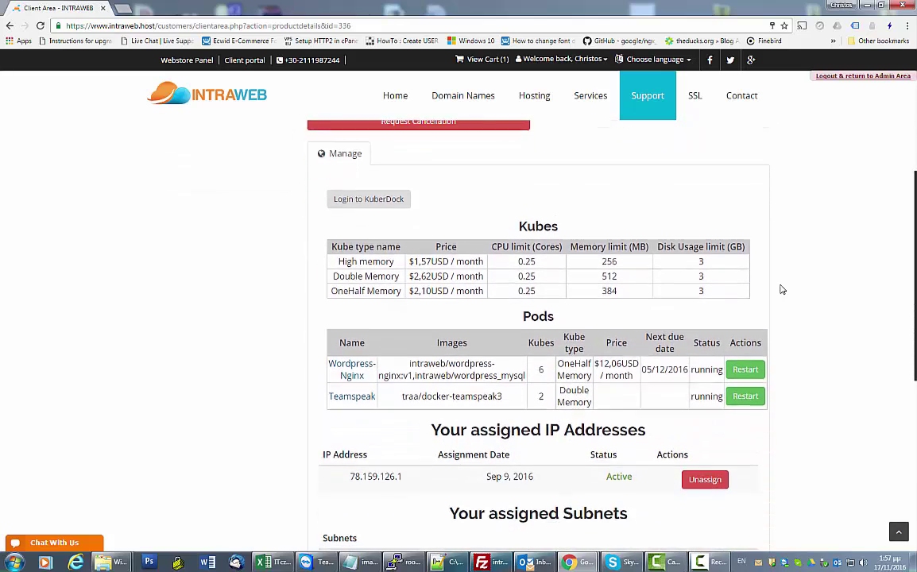
scroll(779, 293, "down", 1)
scroll(817, 313, "up", 1)
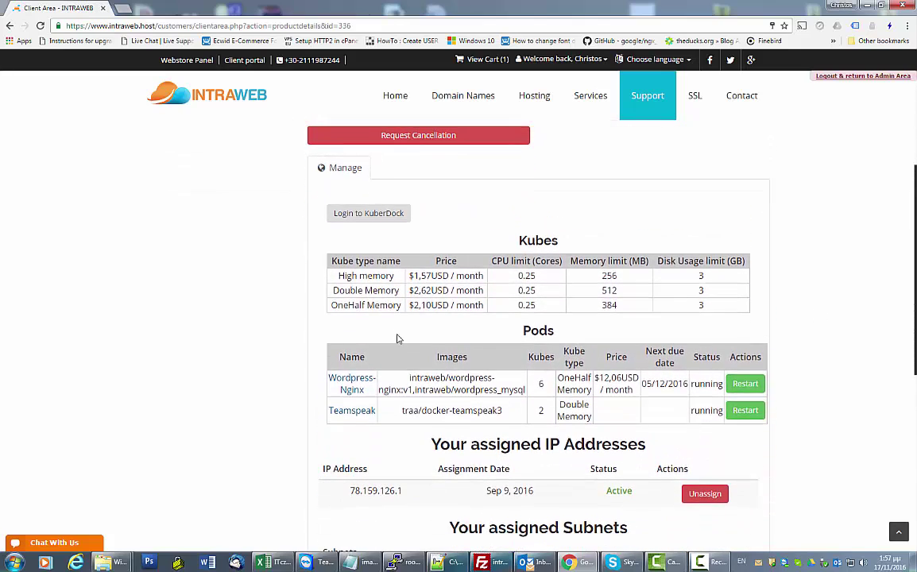
scroll(382, 345, "down", 1)
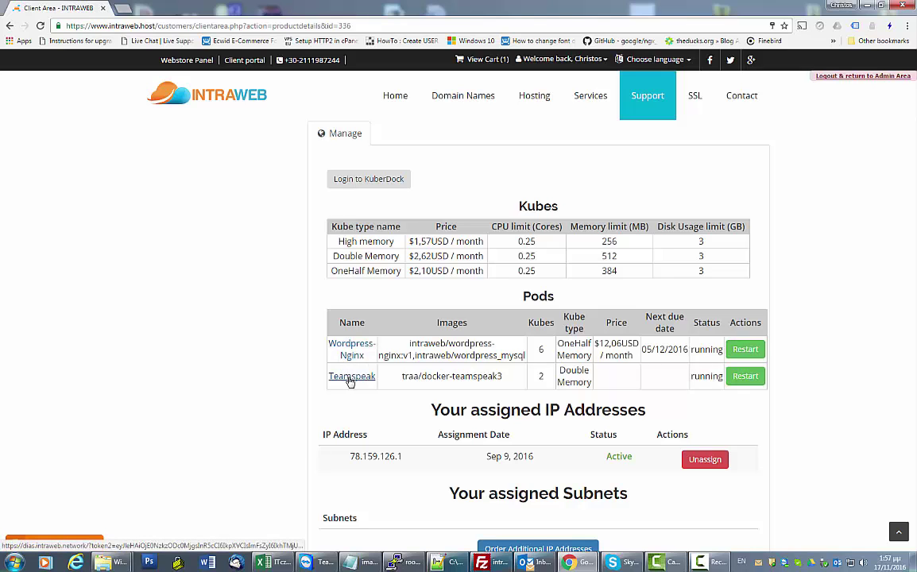
scroll(302, 445, "down", 2)
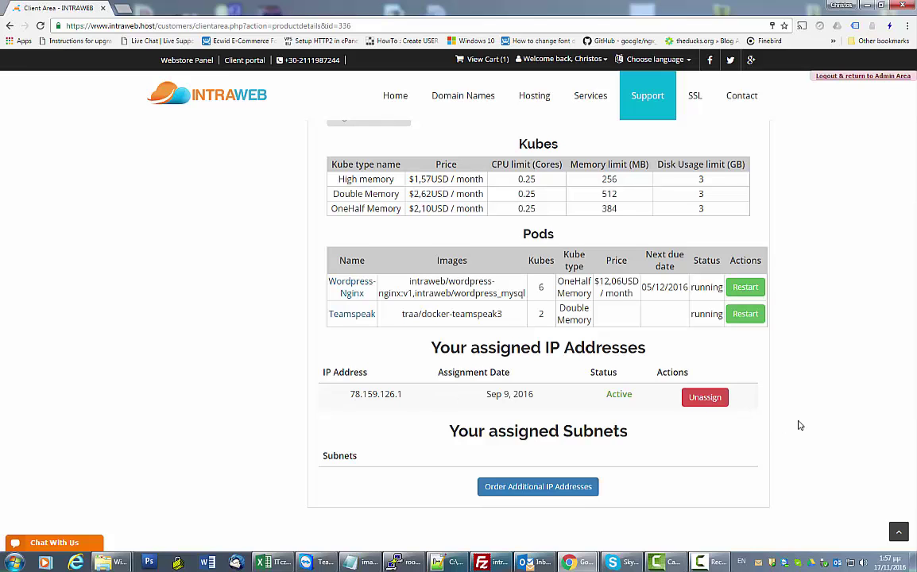
scroll(800, 426, "up", 5)
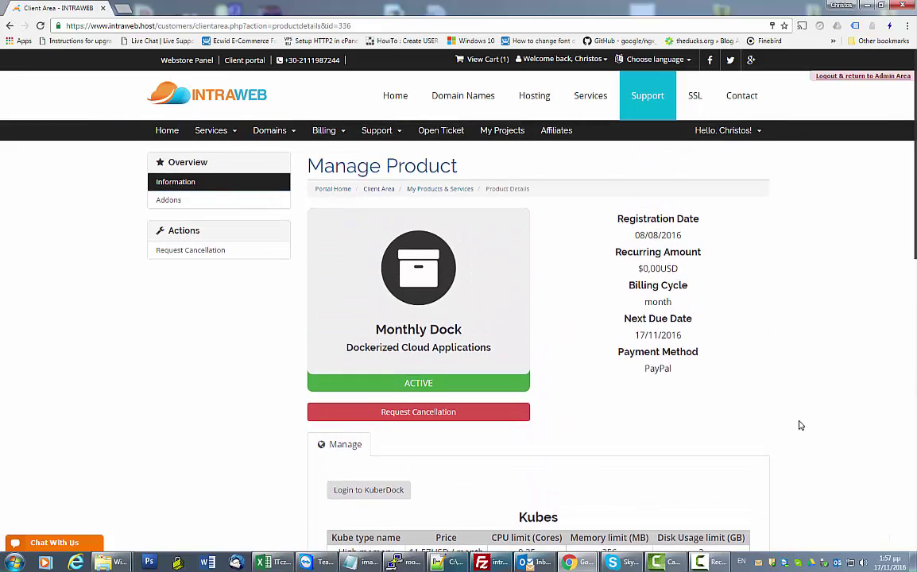
scroll(438, 499, "down", 4)
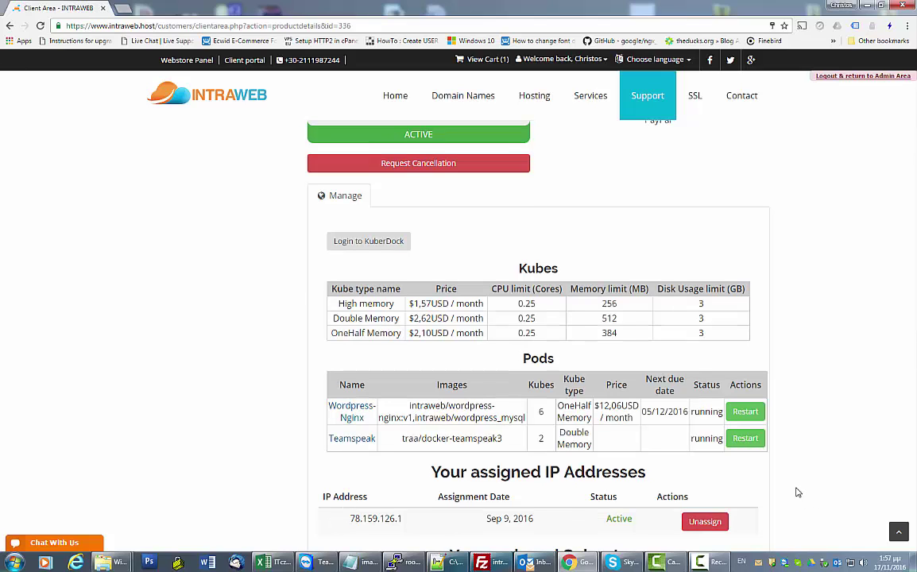
scroll(791, 486, "down", 1)
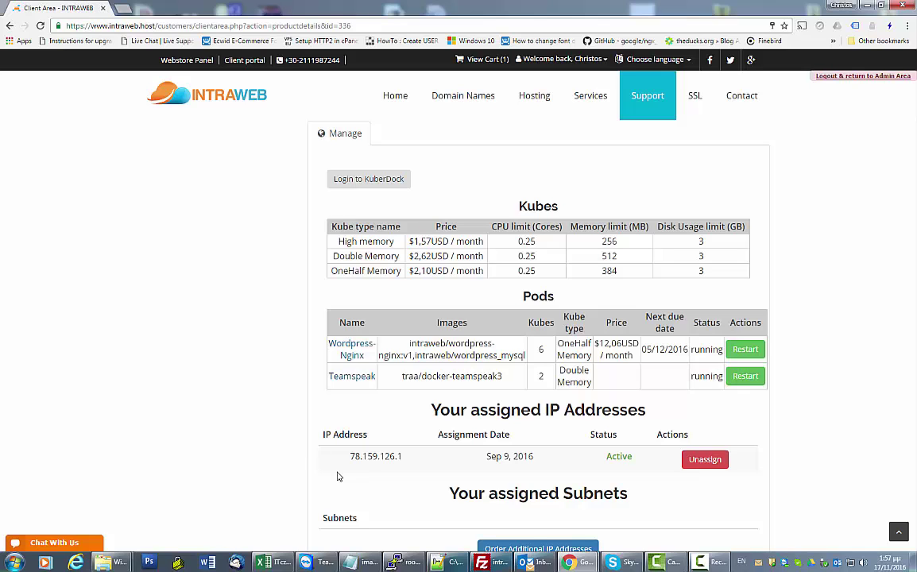
scroll(818, 465, "up", 5)
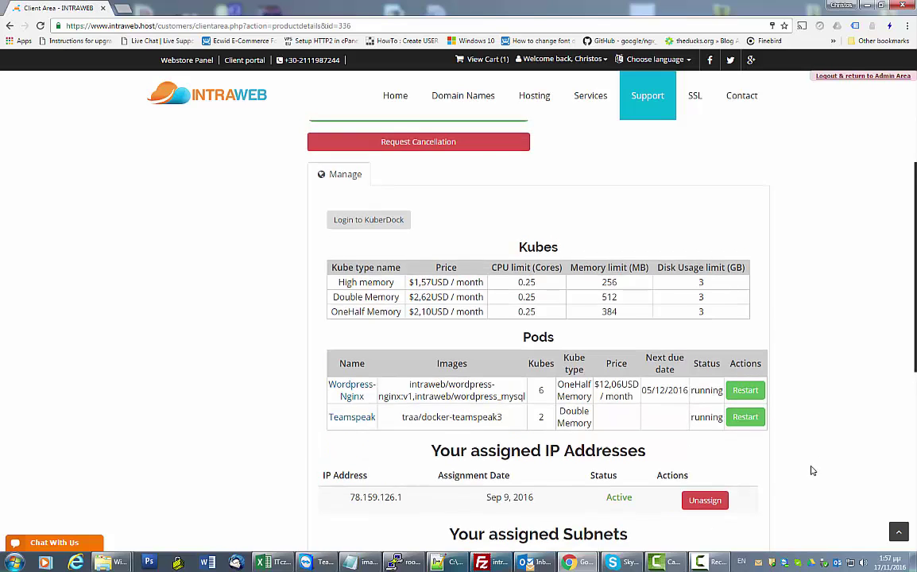
scroll(774, 442, "down", 5)
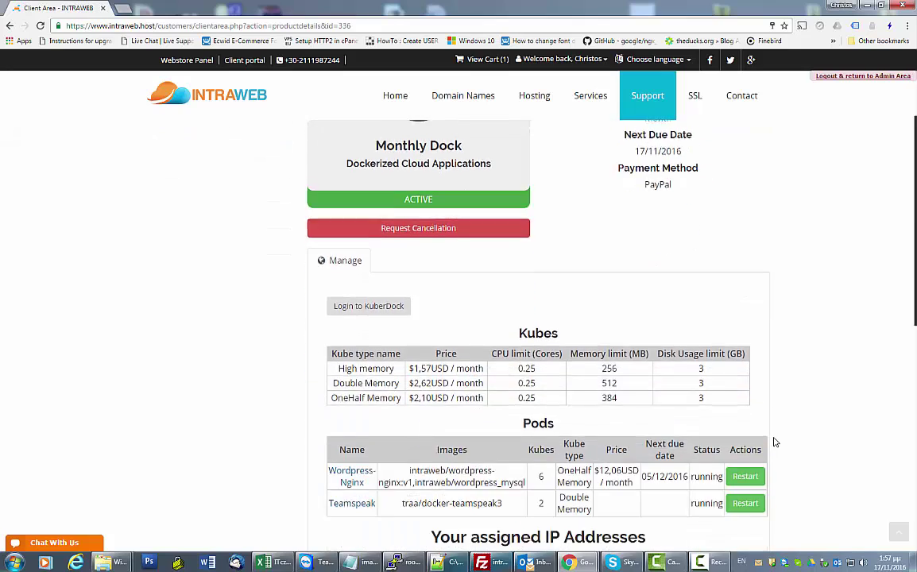
scroll(789, 440, "up", 3)
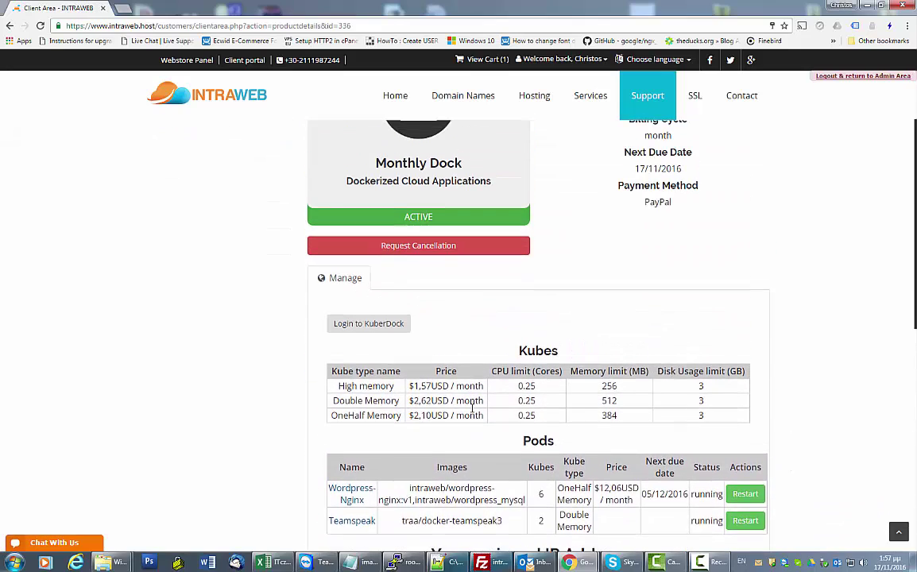
Log in to KuberDock from the Monthly Dock page and look through its public IPs, persistent volumes and pods
left_click(355, 361)
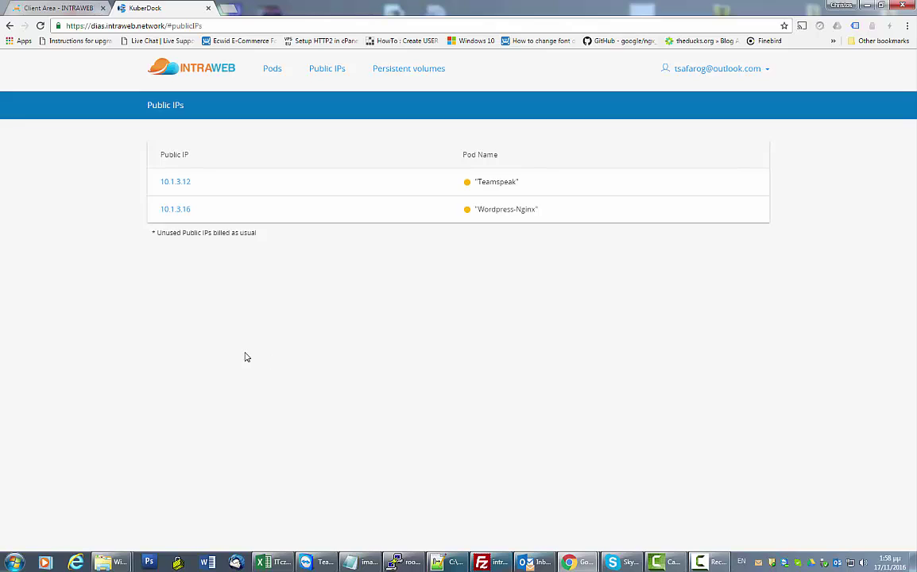
left_click(412, 70)
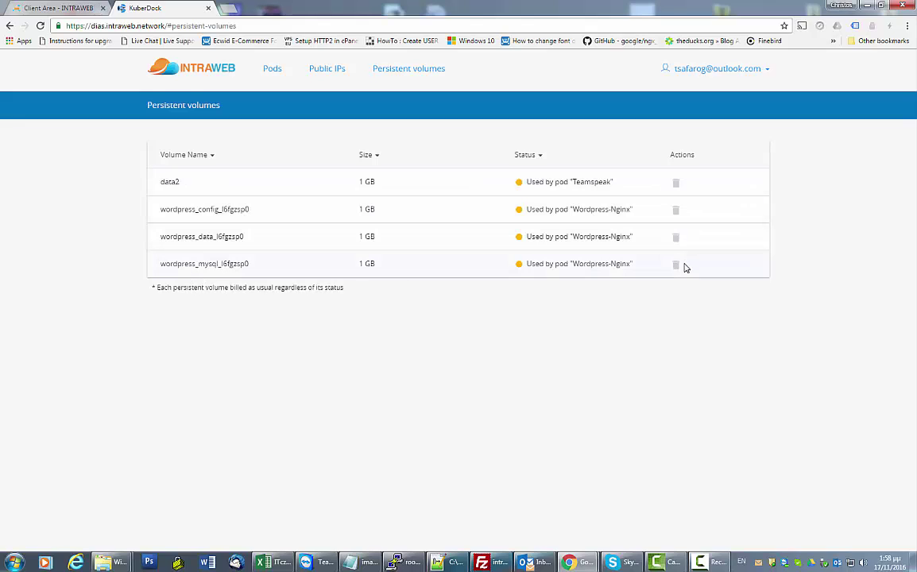
left_click(272, 70)
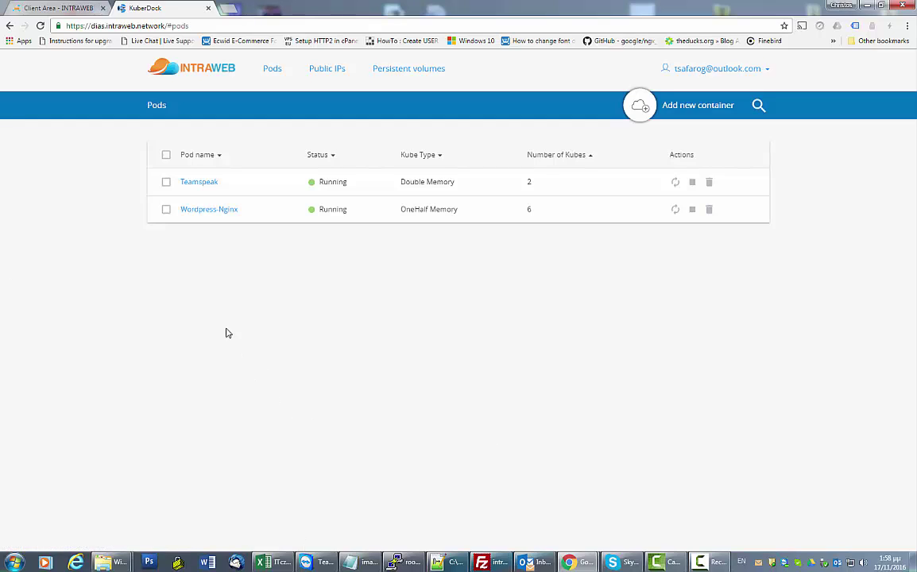
Open the new container form to view the available image registries, and return to the pods list
left_click(640, 112)
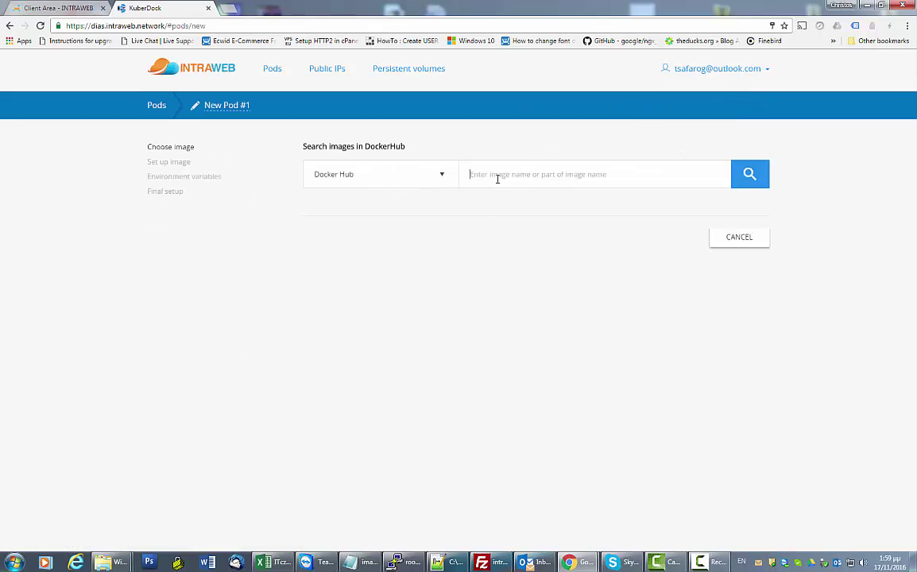
left_click(412, 178)
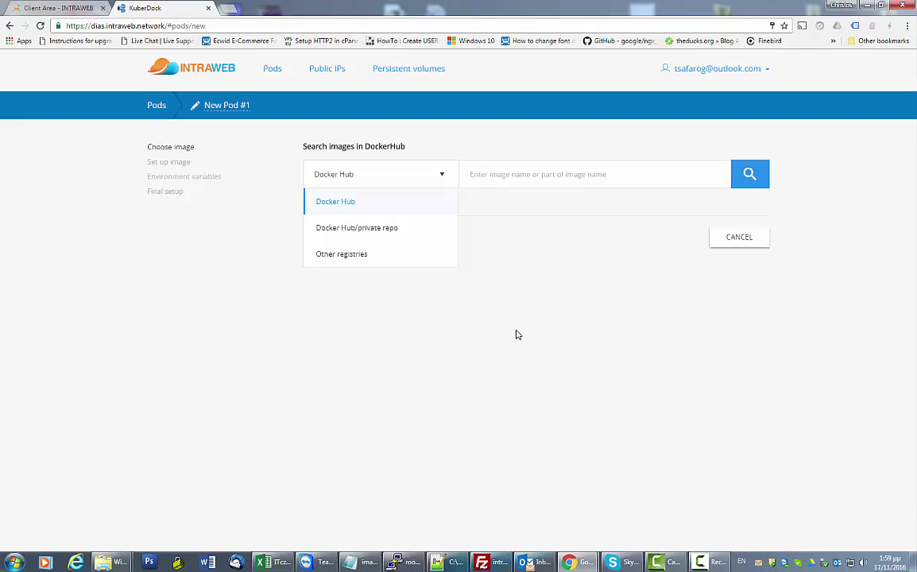
left_click(157, 108)
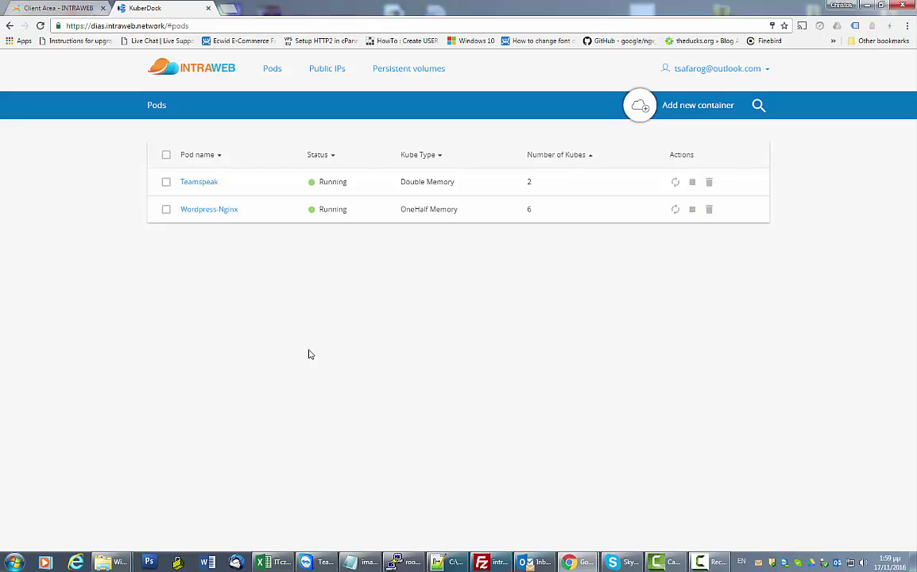
Open the Wordpress-Nginx pod's details and start editing its configuration
left_click(197, 211)
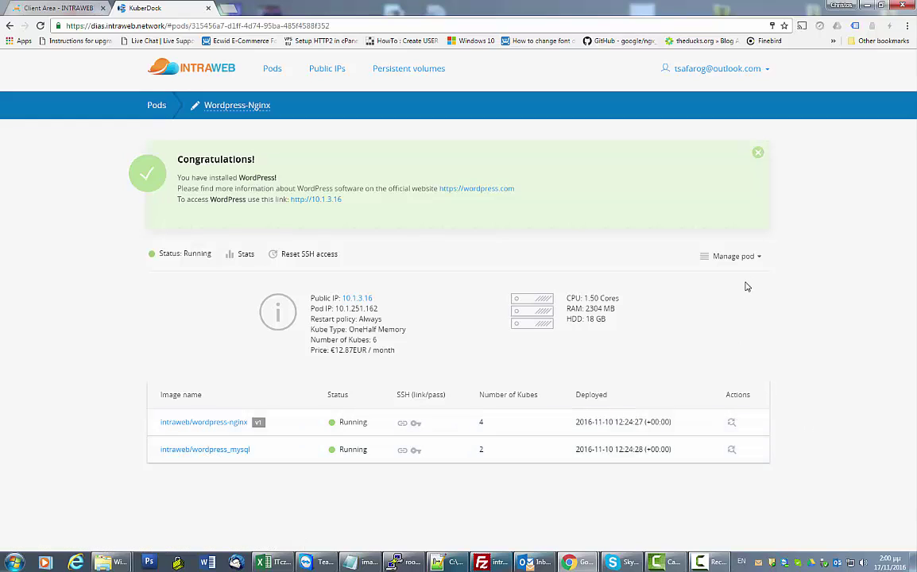
left_click(743, 259)
left_click(727, 274)
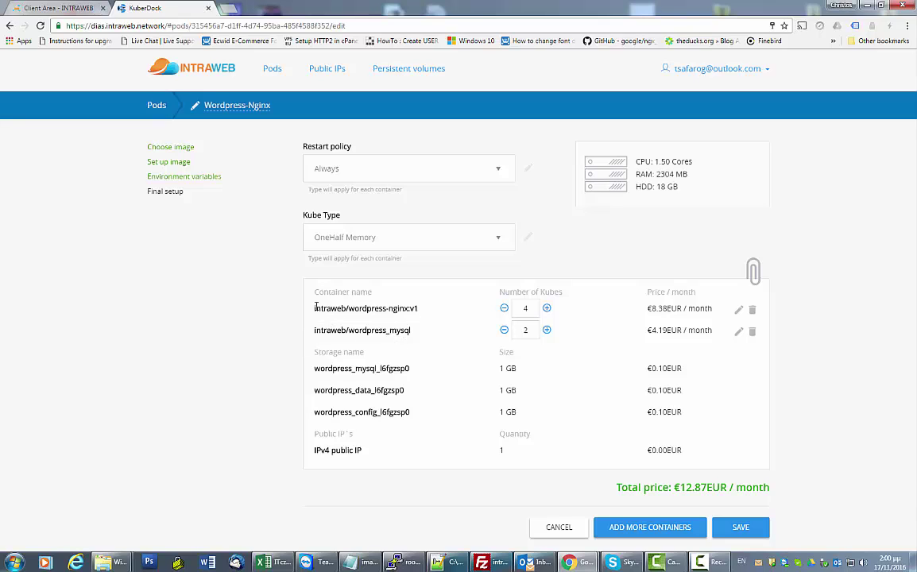
left_click_drag(307, 317, 424, 310)
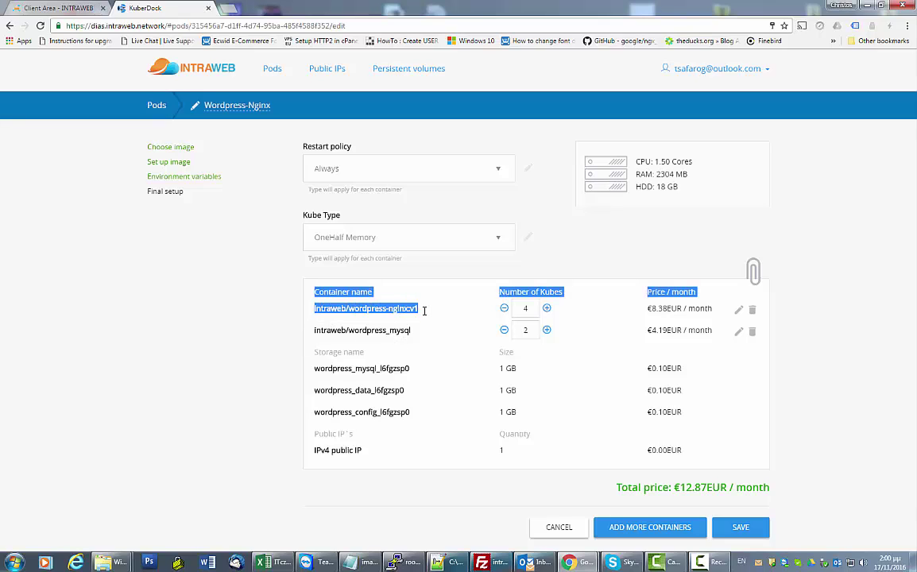
left_click(321, 333)
left_click_drag(278, 302, 412, 330)
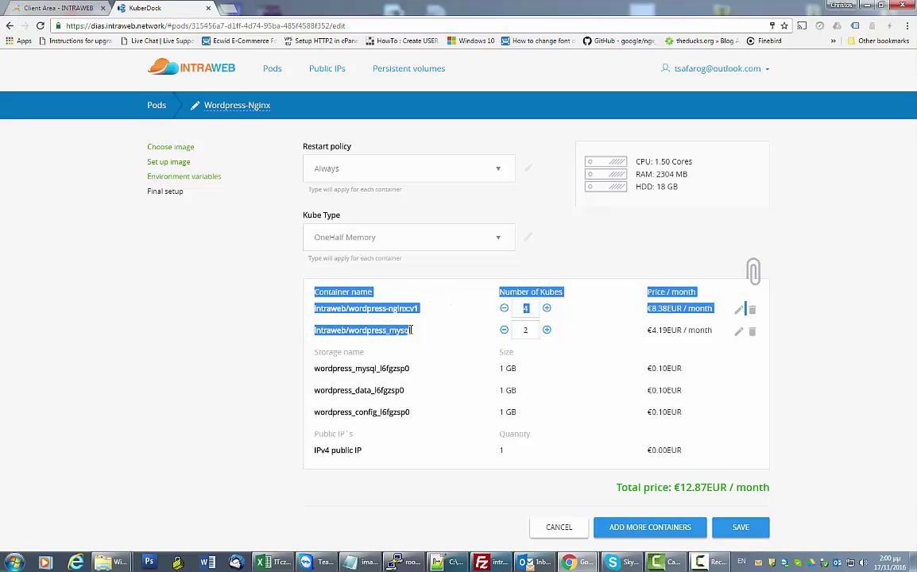
left_click(421, 335)
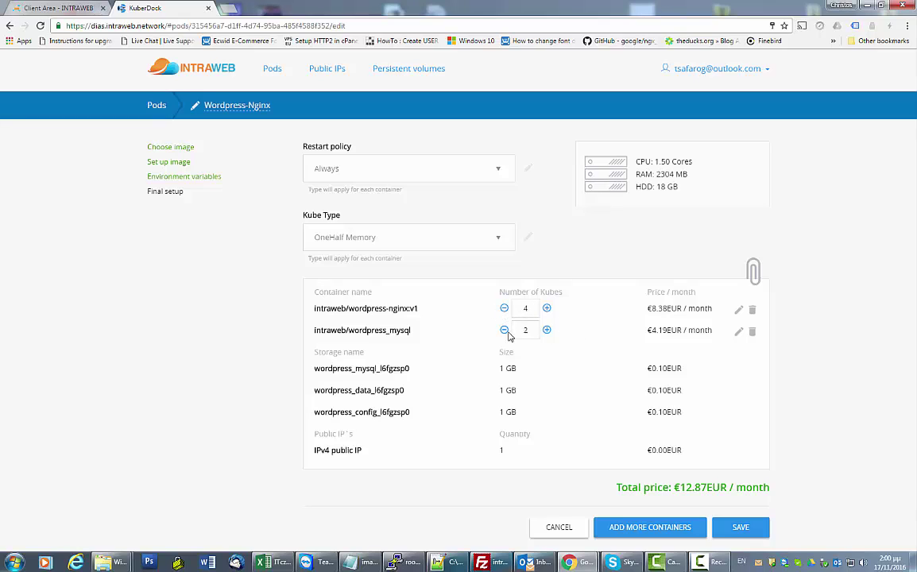
Raise the intraweb/wordpress-nginx:v1 container to 6 kubes to compare resources and price, and set it back to 4
left_click(546, 309)
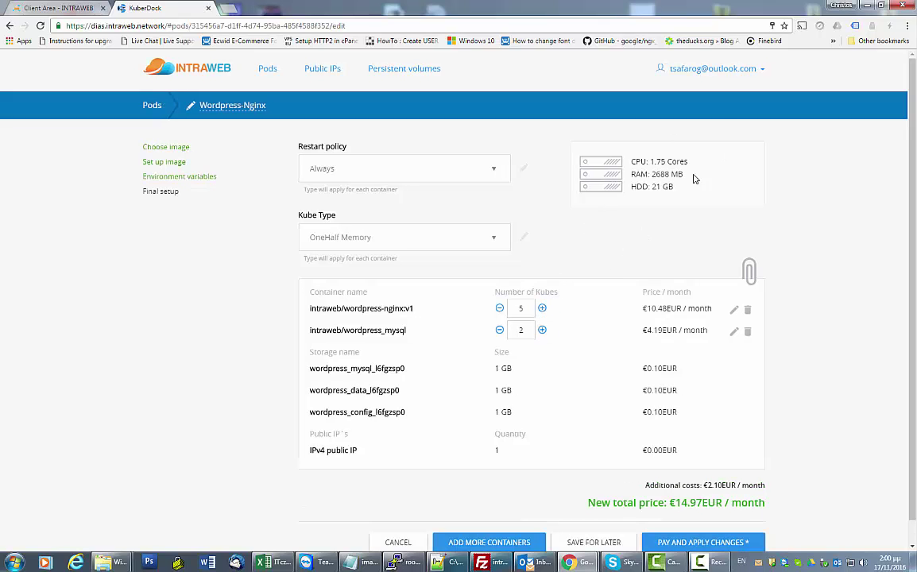
left_click(542, 309)
scroll(521, 328, "down", 1)
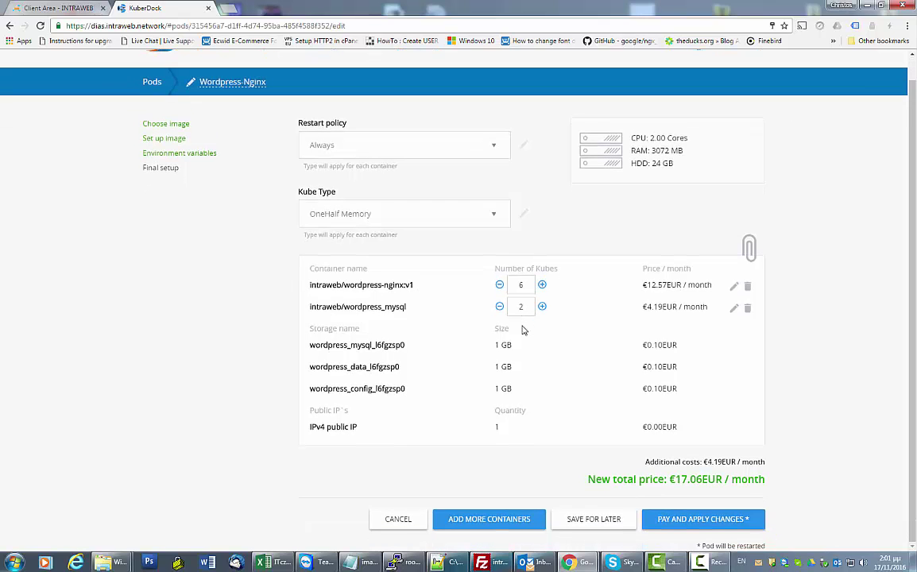
left_click(499, 287)
left_click(499, 287)
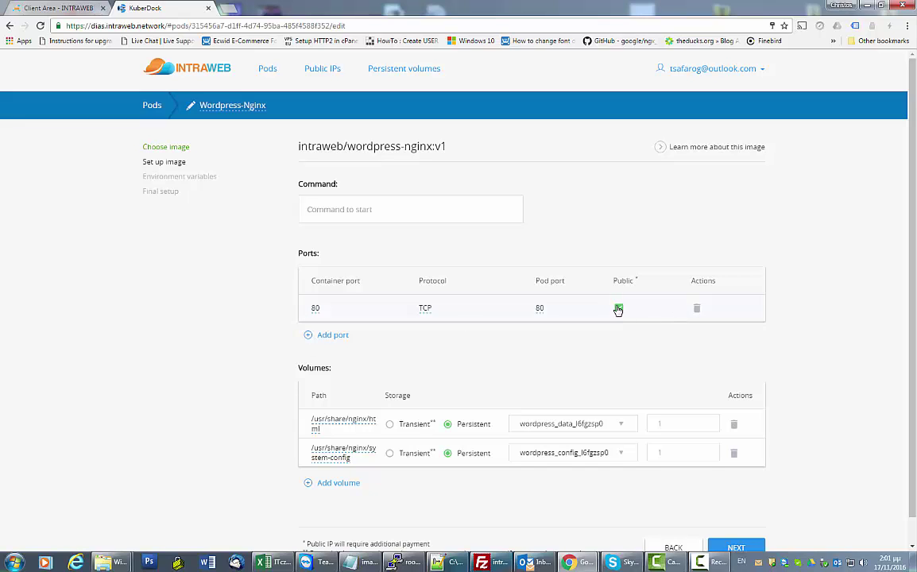
Add a volume with the mount path /var/www/html to the intraweb/wordpress-nginx:v1 container
scroll(191, 428, "down", 1)
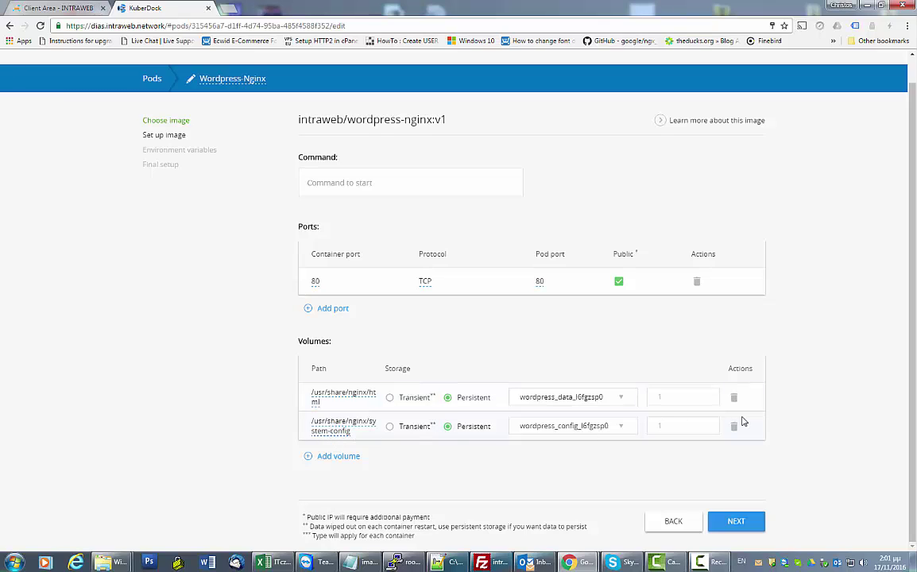
left_click(335, 457)
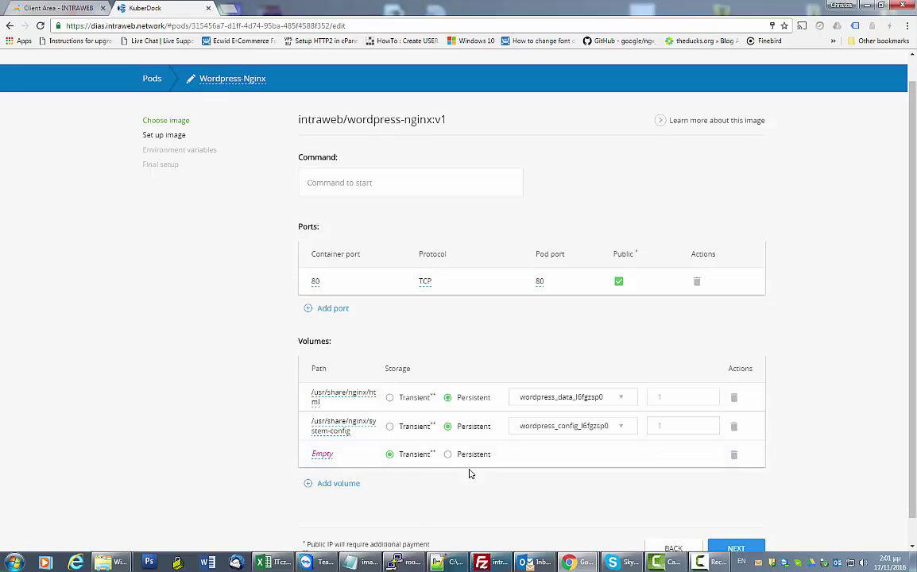
left_click(448, 455)
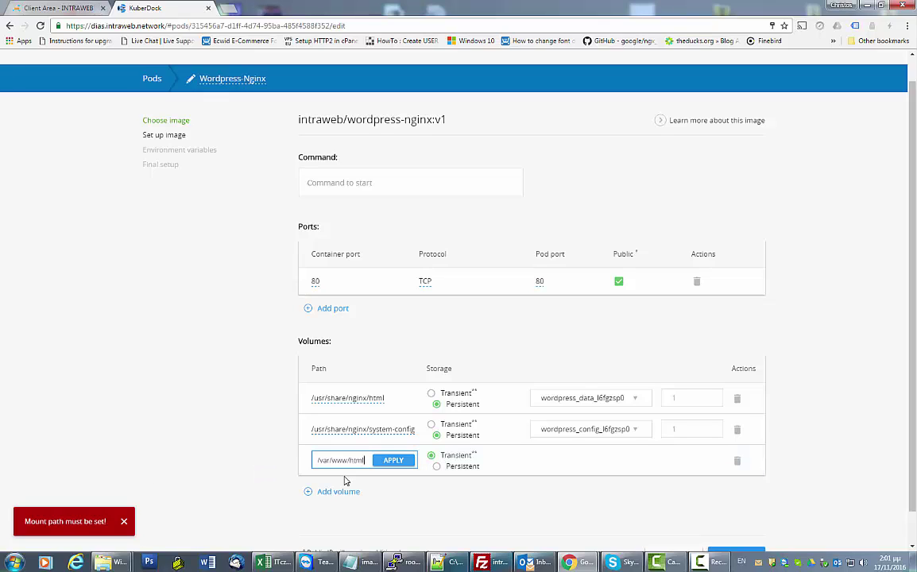
left_click(394, 463)
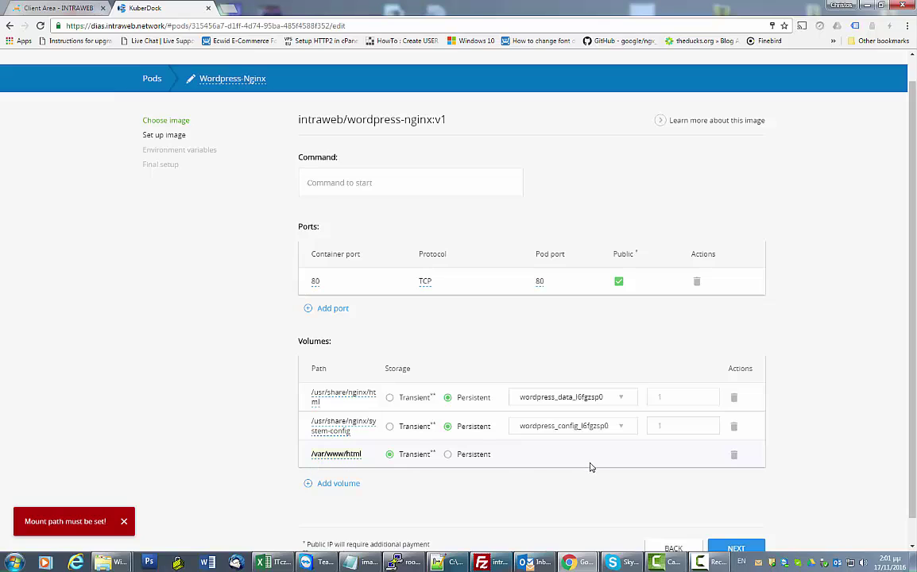
Make the /var/www/html volume persistent on a new storage named data with a size of 5 GB
left_click(448, 455)
left_click(562, 455)
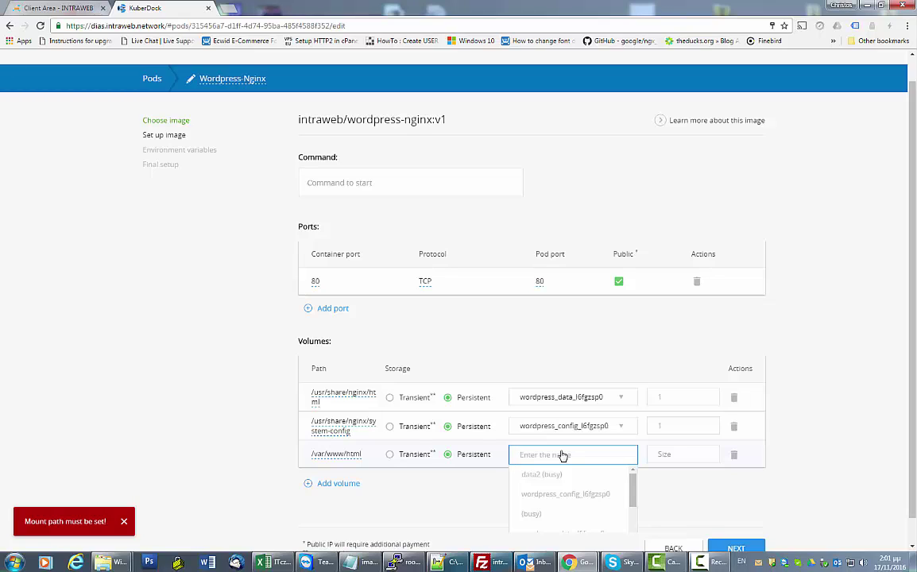
type("data")
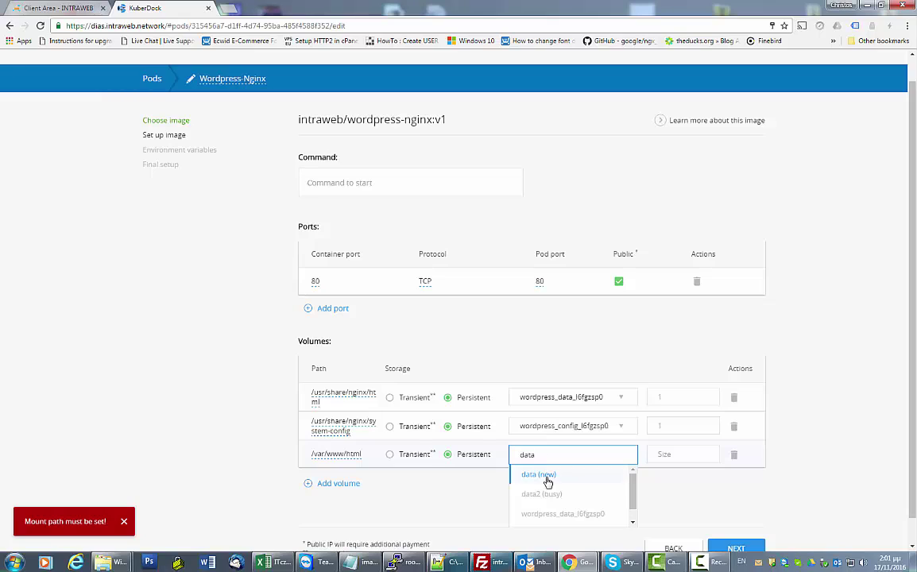
left_click(545, 476)
double_click(657, 453)
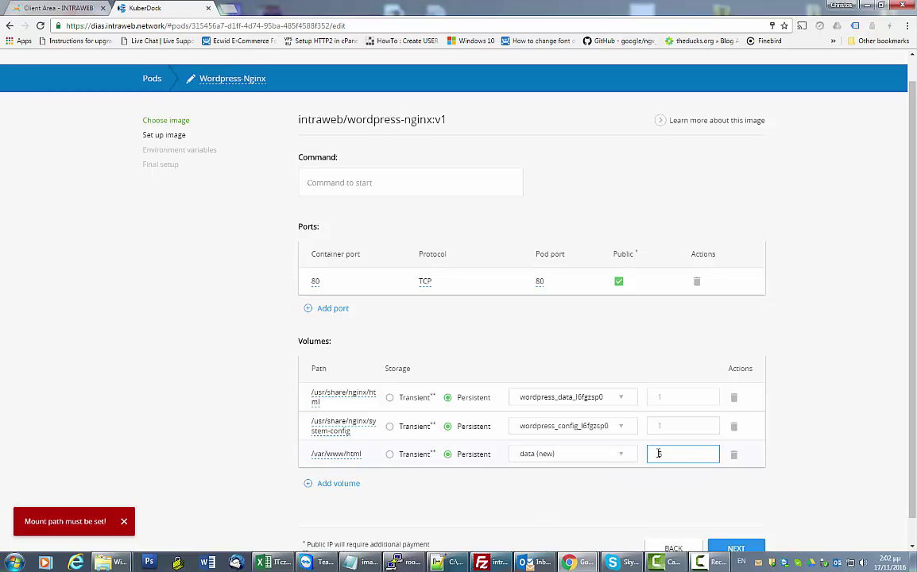
type("5")
Add another empty volume to the container and remove it again
scroll(431, 477, "down", 1)
left_click(327, 458)
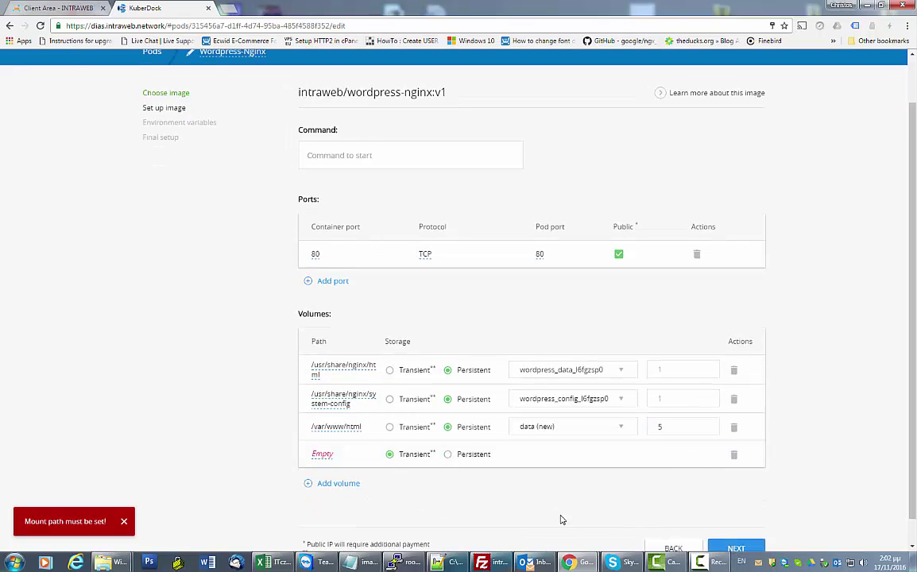
scroll(693, 495, "down", 1)
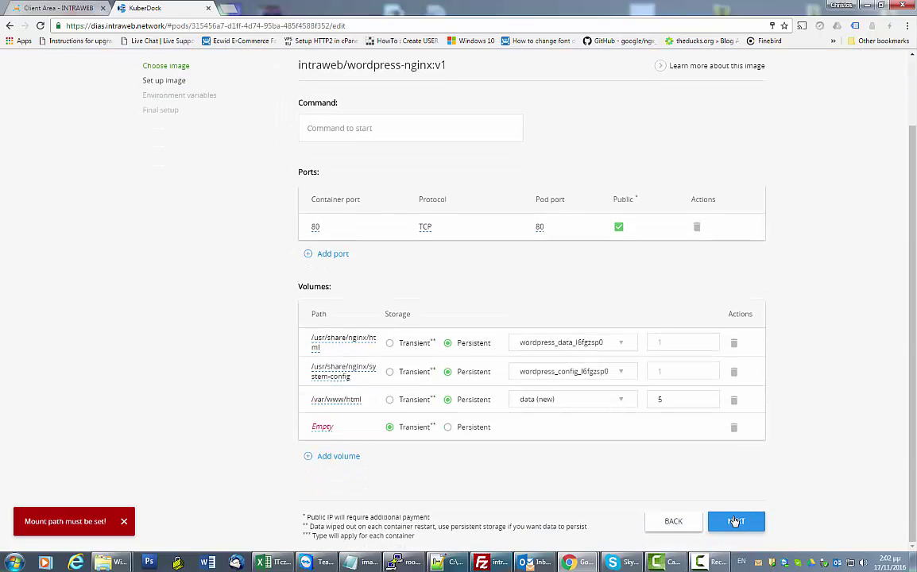
left_click(734, 427)
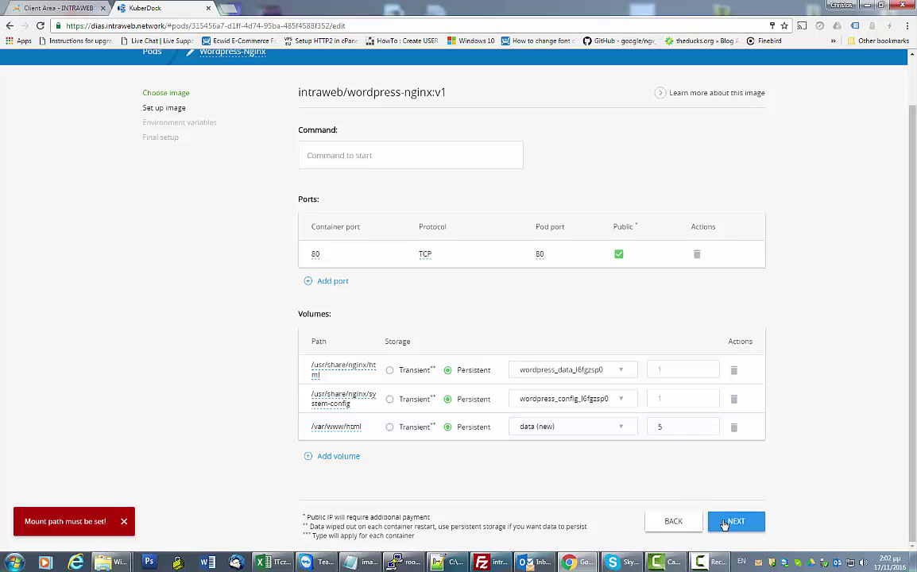
Continue past the environment variables to the final setup and review the pod's storage and additional costs
mouse_move(716, 564)
left_click(733, 522)
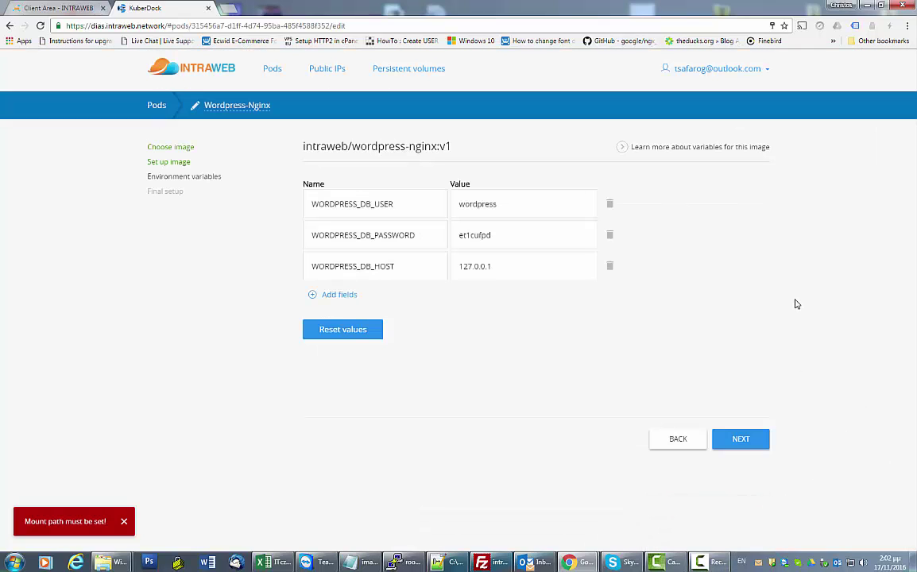
left_click(740, 439)
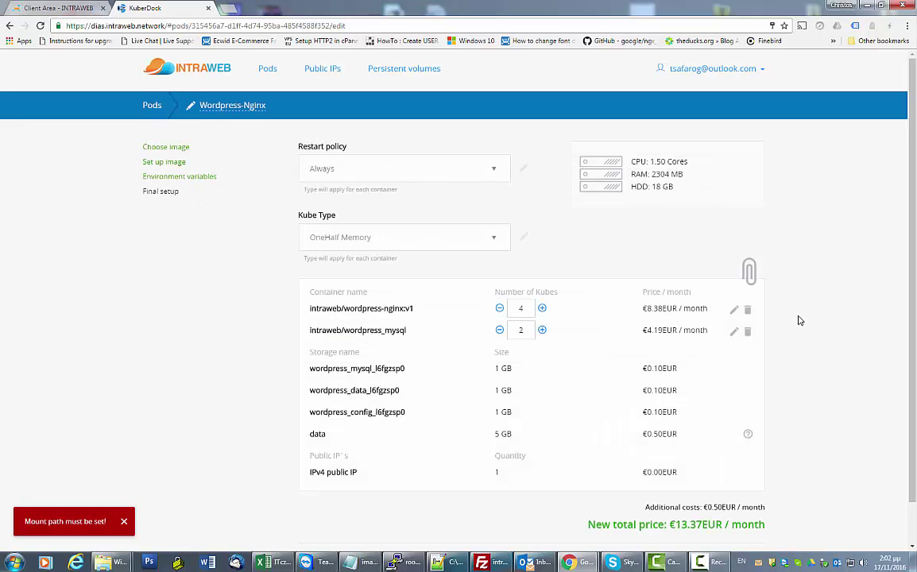
scroll(797, 349, "down", 1)
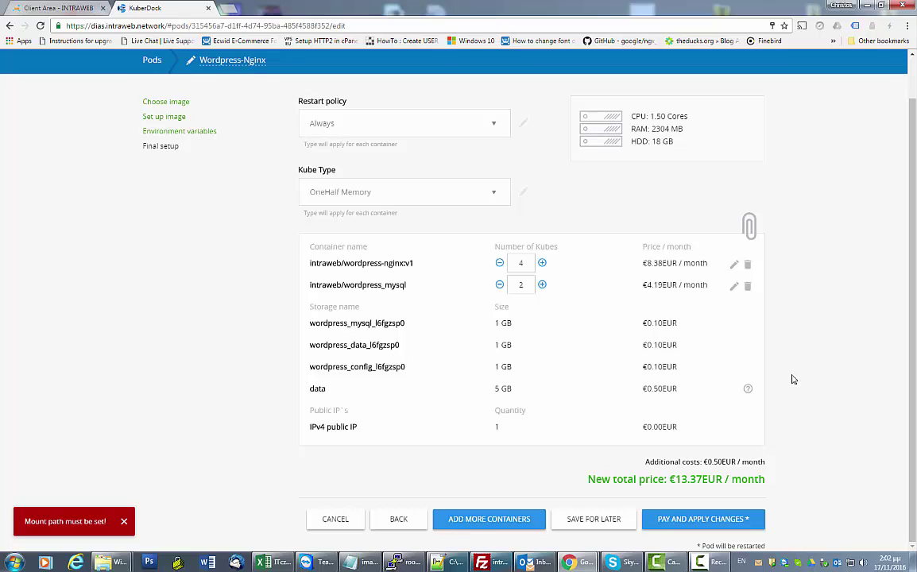
Remove the /var/www/html volume from the intraweb/wordpress-nginx:v1 container and continue to the final setup
left_click(736, 265)
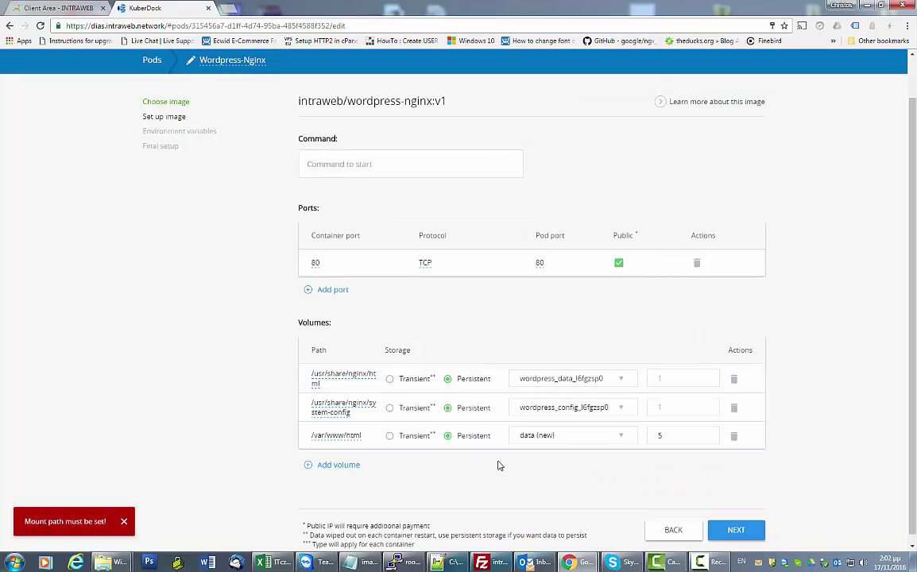
left_click(733, 435)
left_click(719, 521)
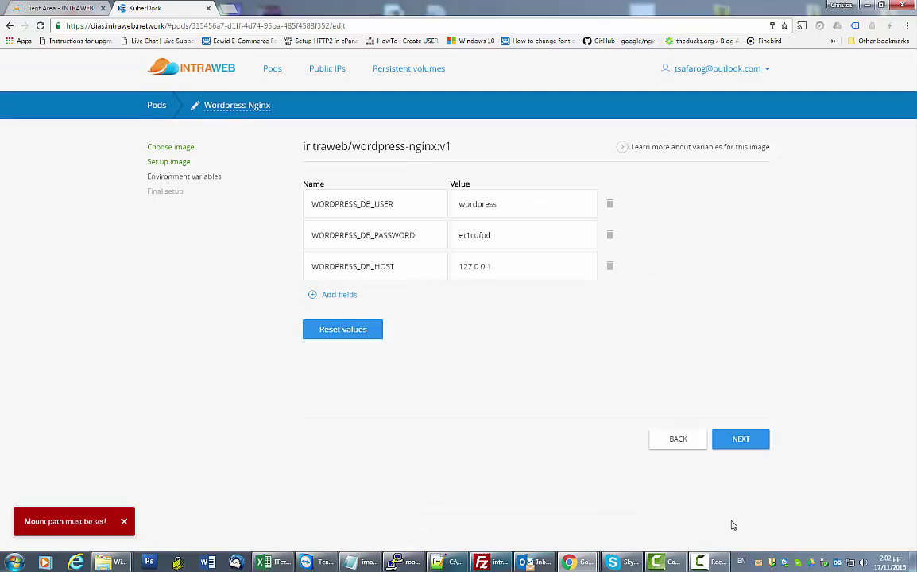
left_click(742, 440)
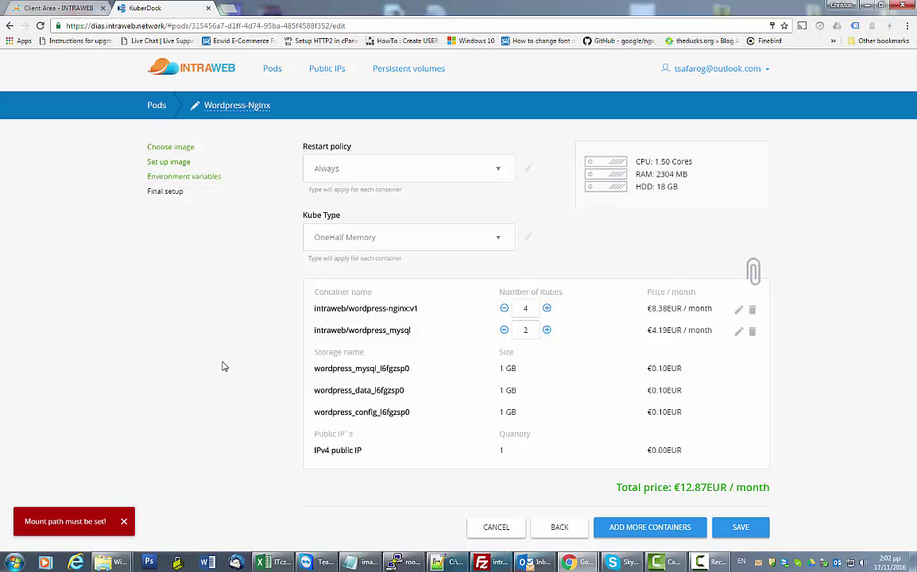
Leave the pod configuration without saving and reopen the Wordpress-Nginx pod's details
left_click(561, 528)
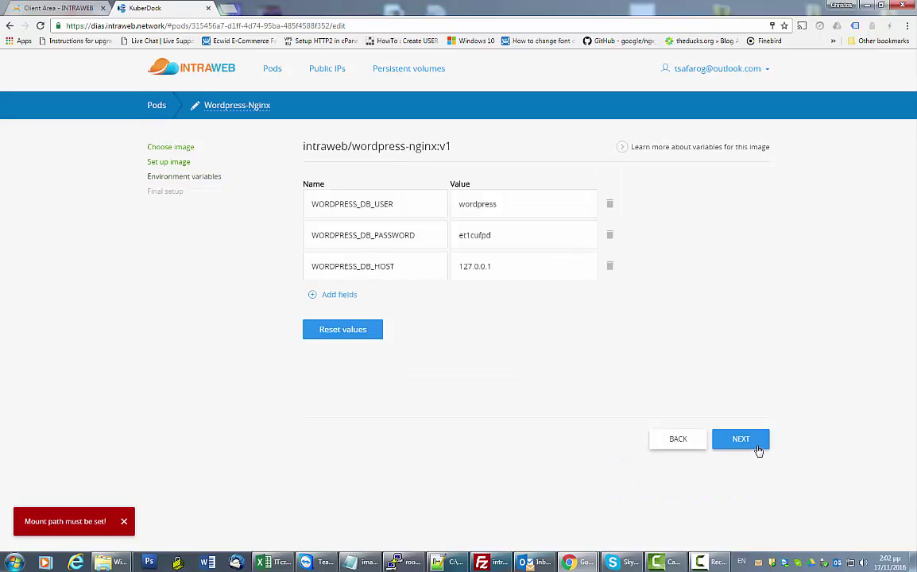
left_click(159, 105)
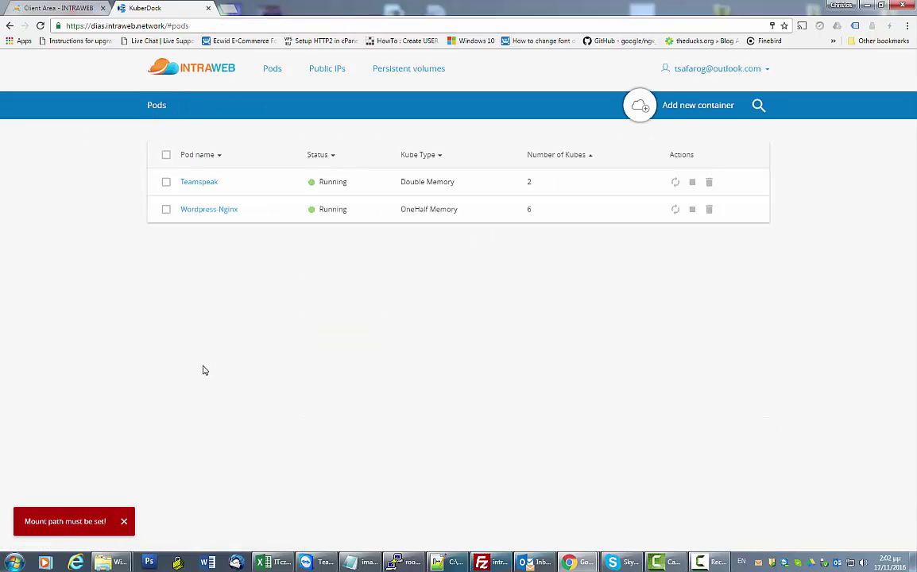
left_click(210, 209)
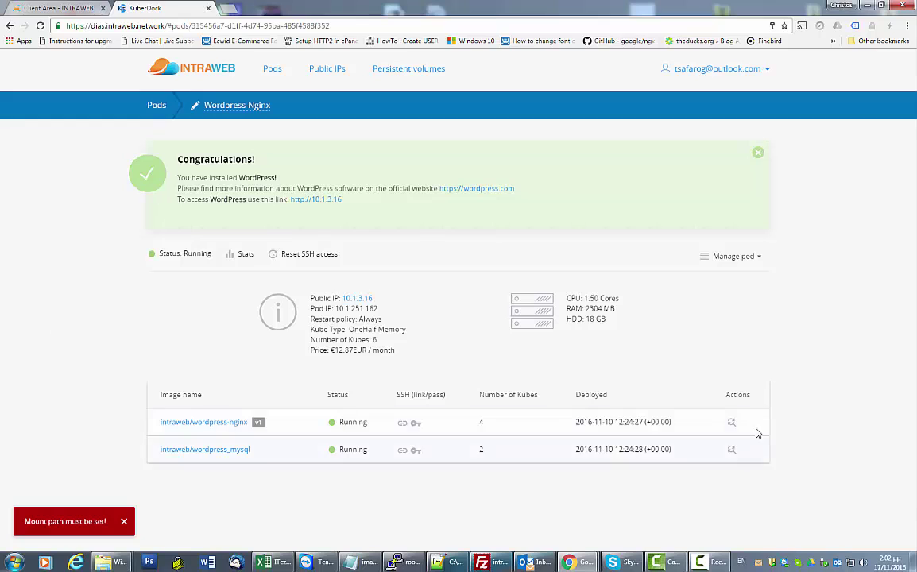
Examine the Wordpress-Nginx pod's CPU, memory and network statistics, and return to the pods list
left_click(242, 255)
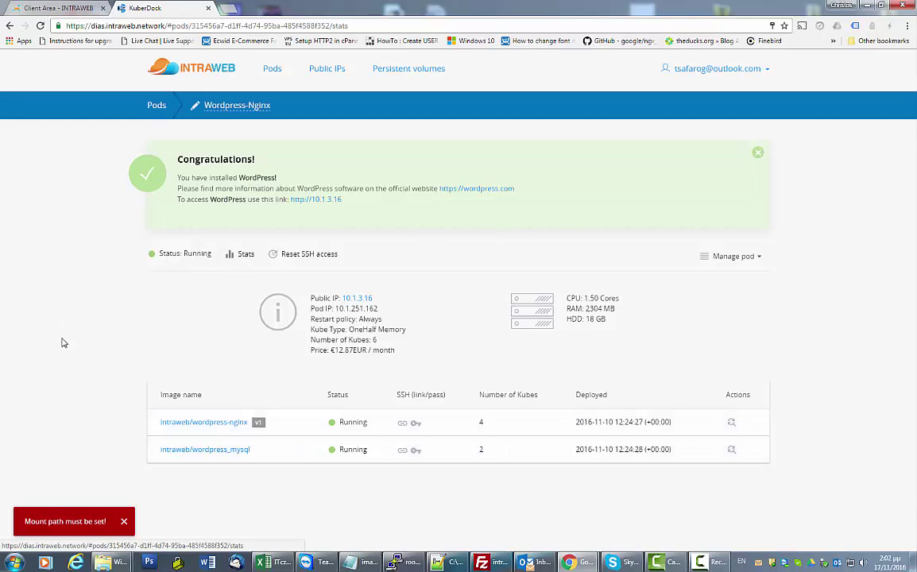
scroll(451, 300, "down", 4)
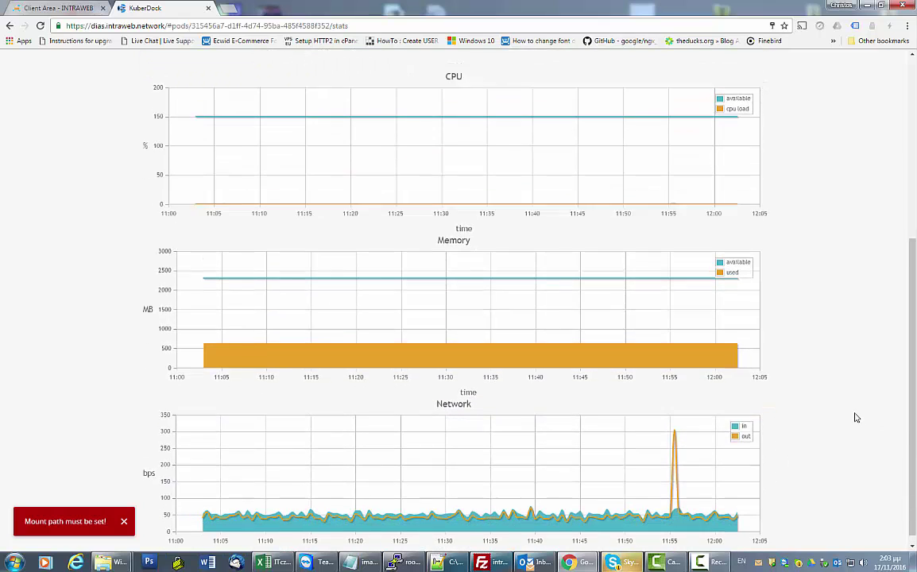
scroll(856, 417, "up", 5)
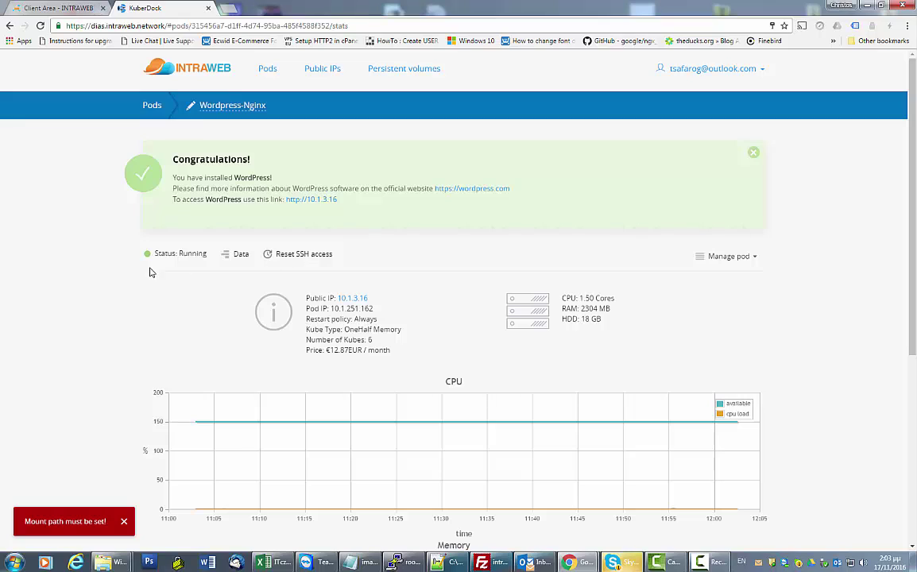
left_click(238, 254)
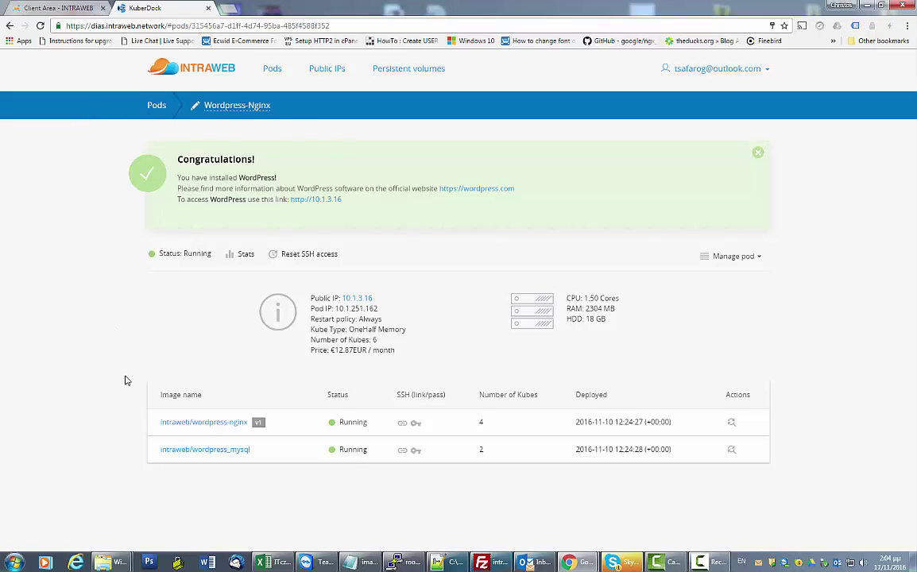
left_click(157, 108)
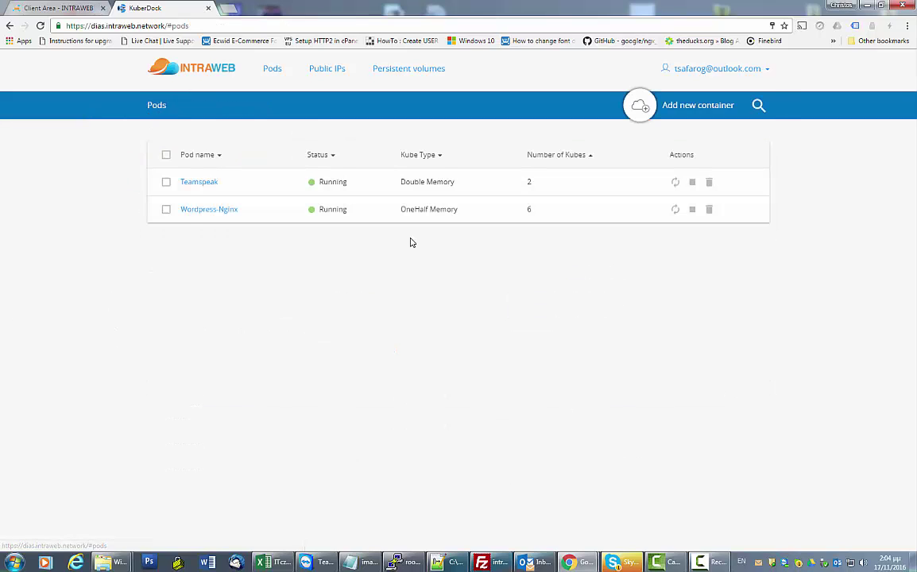